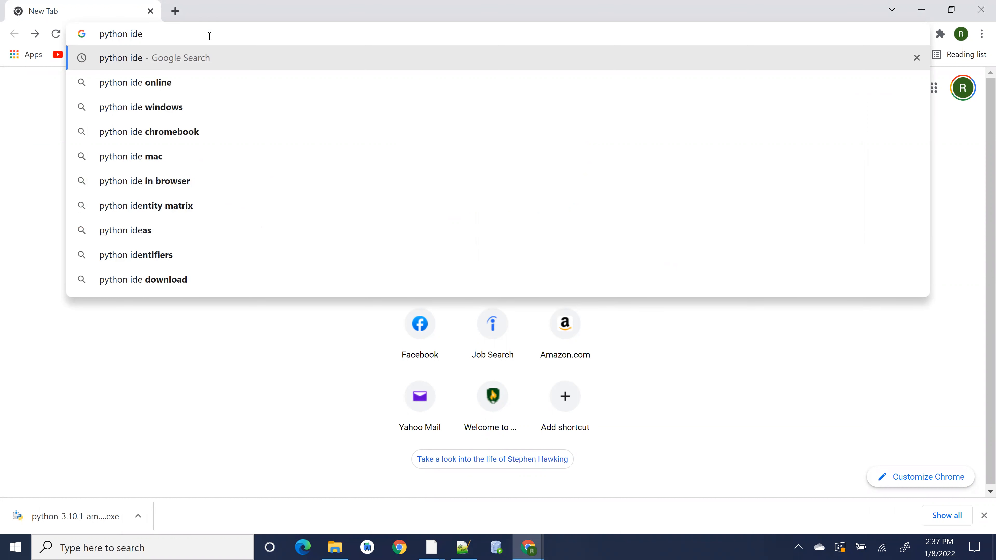
- Search Google for python download and open the python.org Download Python page
key(Return)
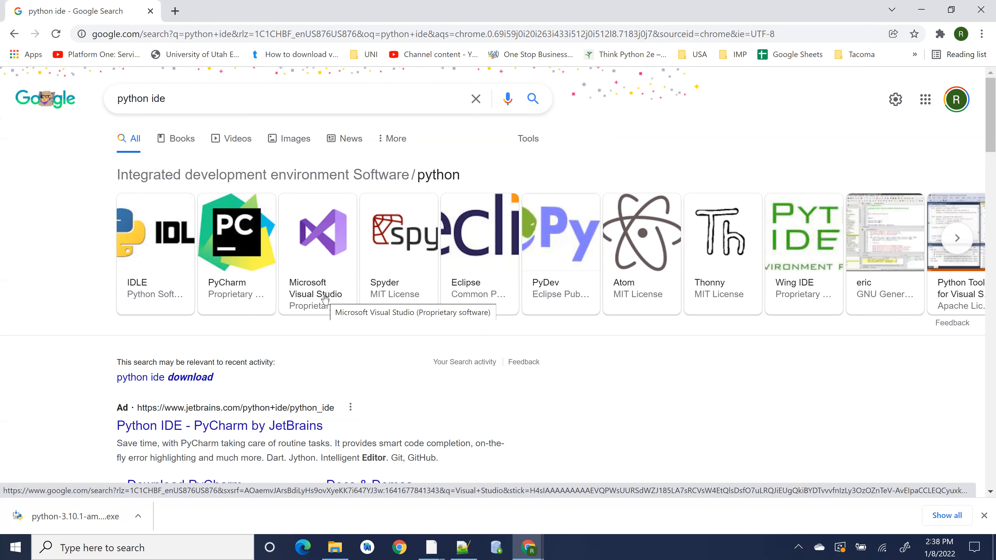
click(201, 102)
key(BackSpace)
key(BackSpace)
key(BackSpace)
text(d)
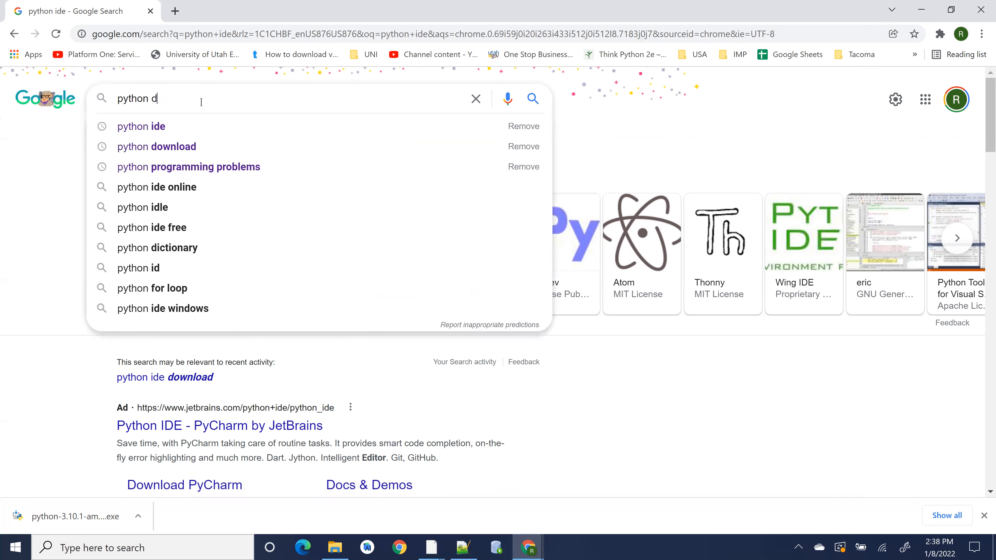
text(ownload)
key(Return)
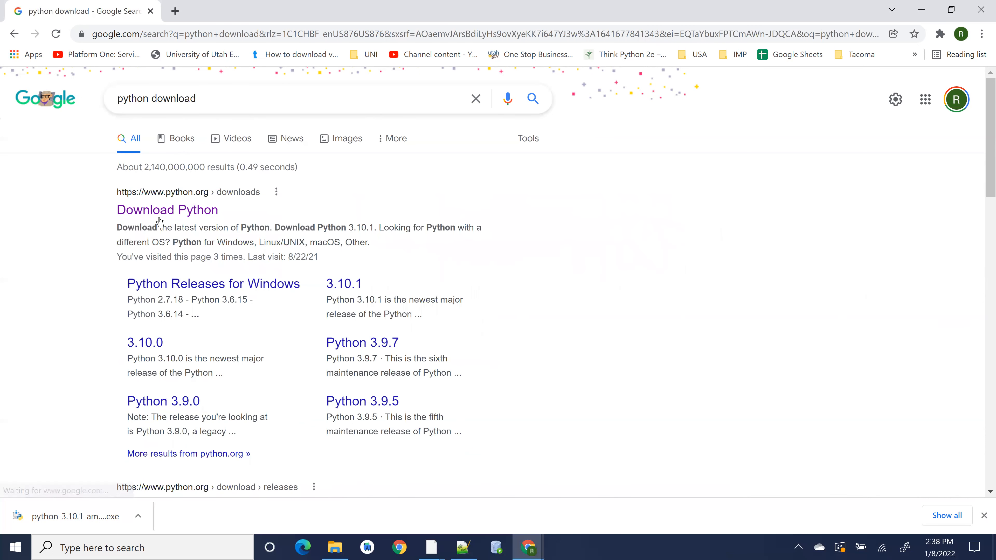
click(155, 211)
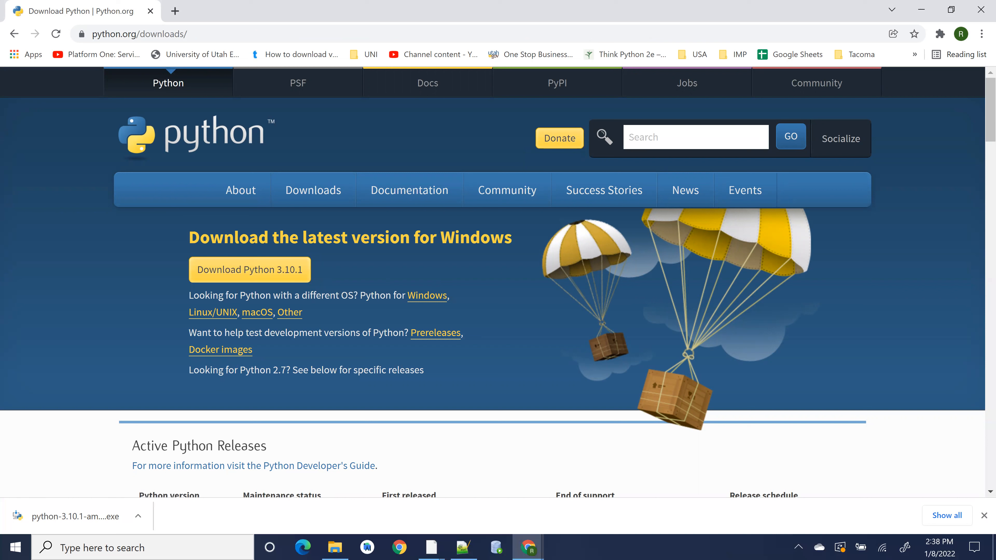
- Run the downloaded python-3.10.1-amd64 installer and install via Customize installation with Add Python 3.10 to PATH enabled
key(alt+Tab)
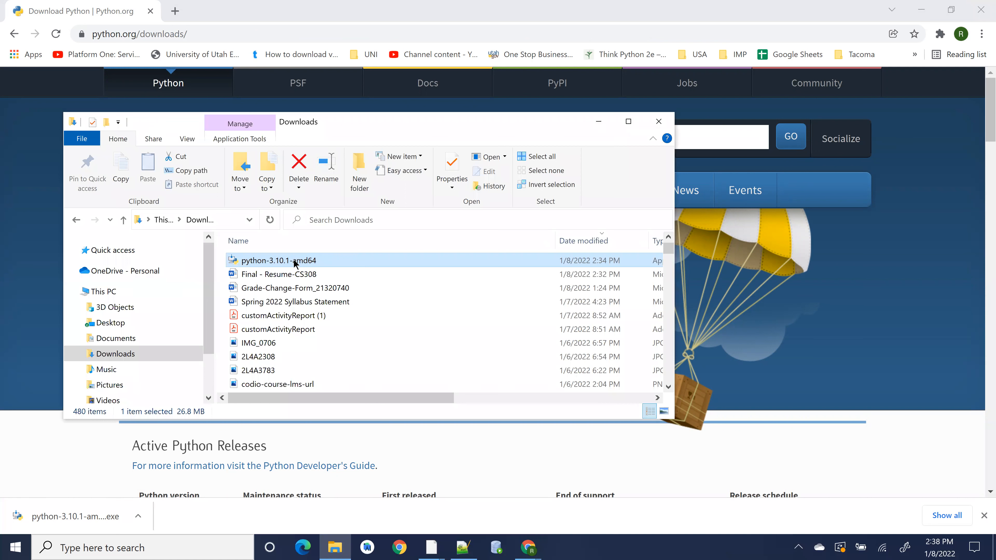
double_click(295, 261)
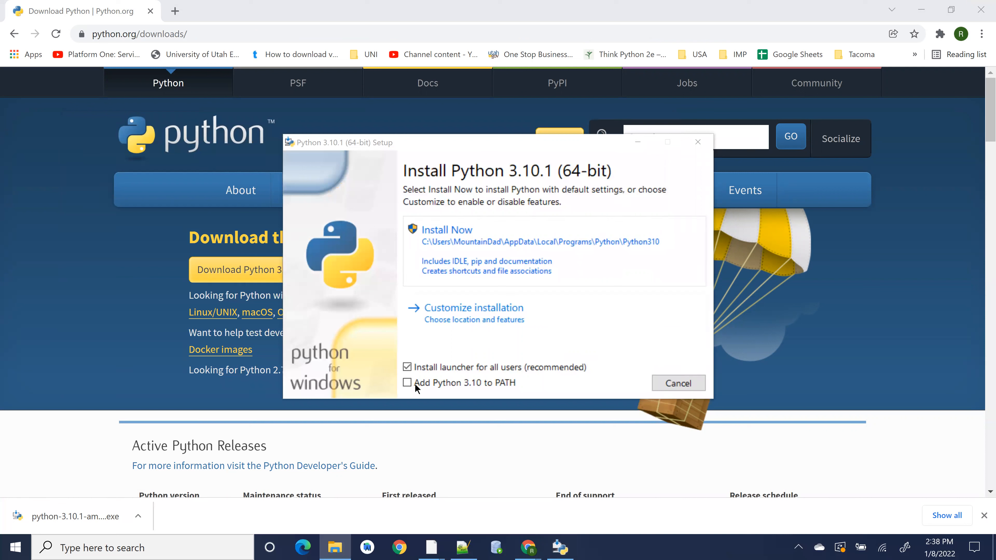
click(406, 384)
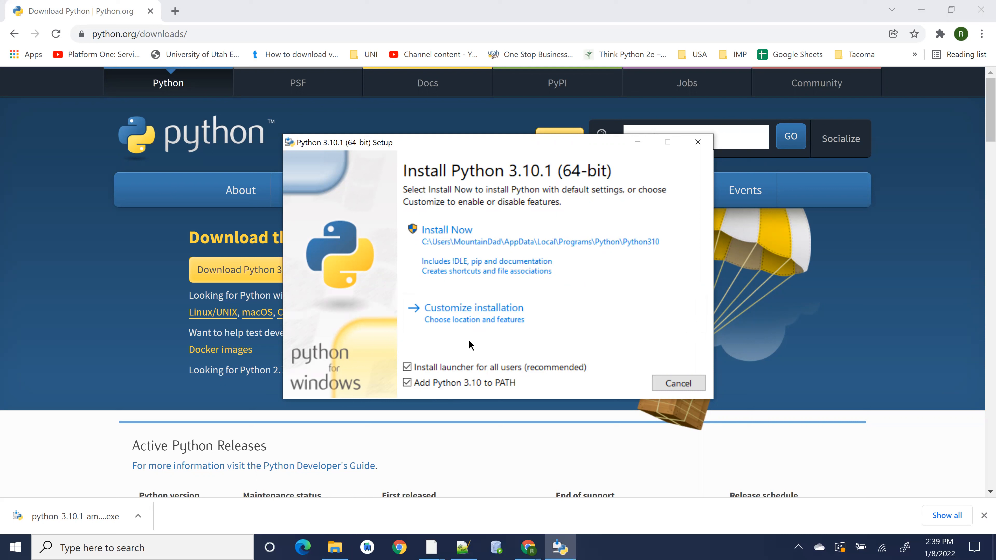
click(461, 311)
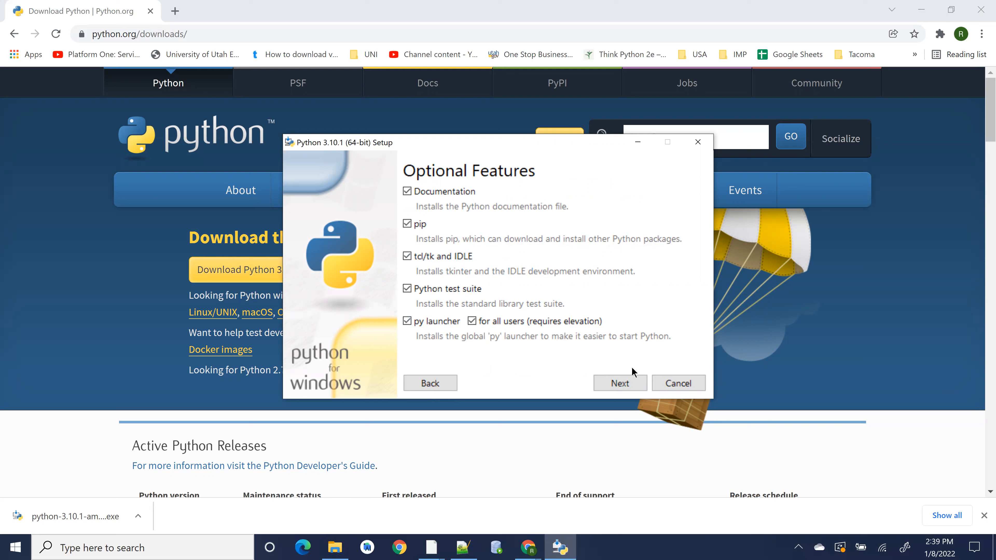
click(623, 384)
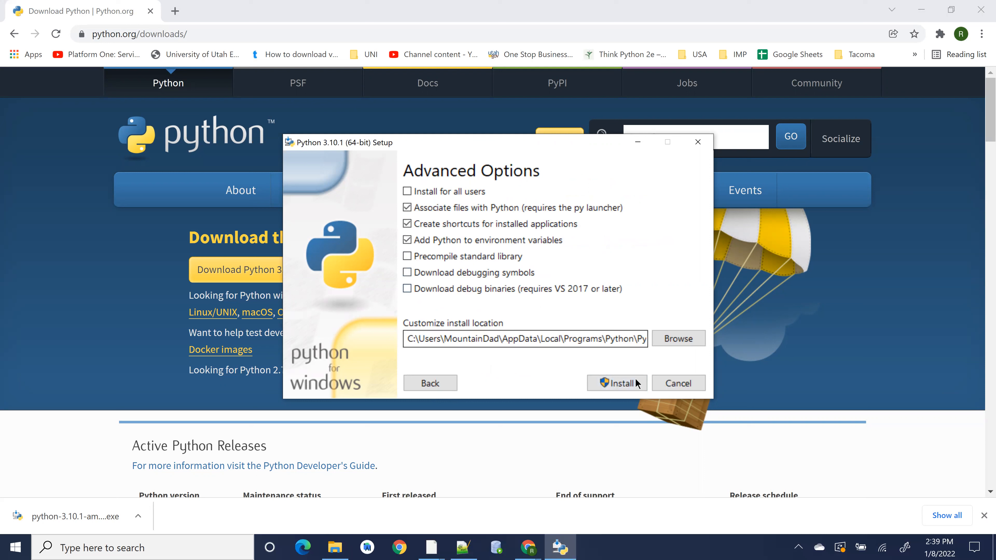
click(615, 384)
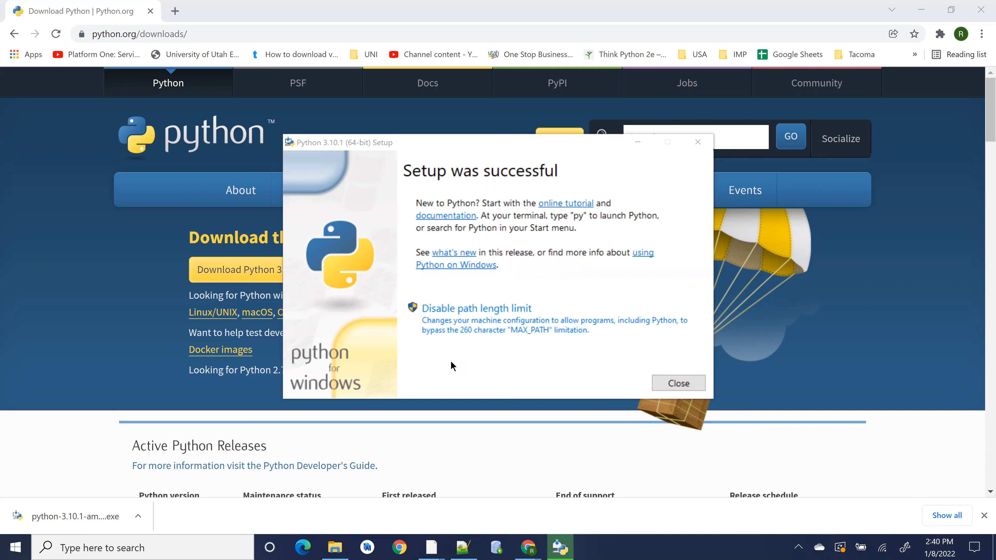
click(690, 385)
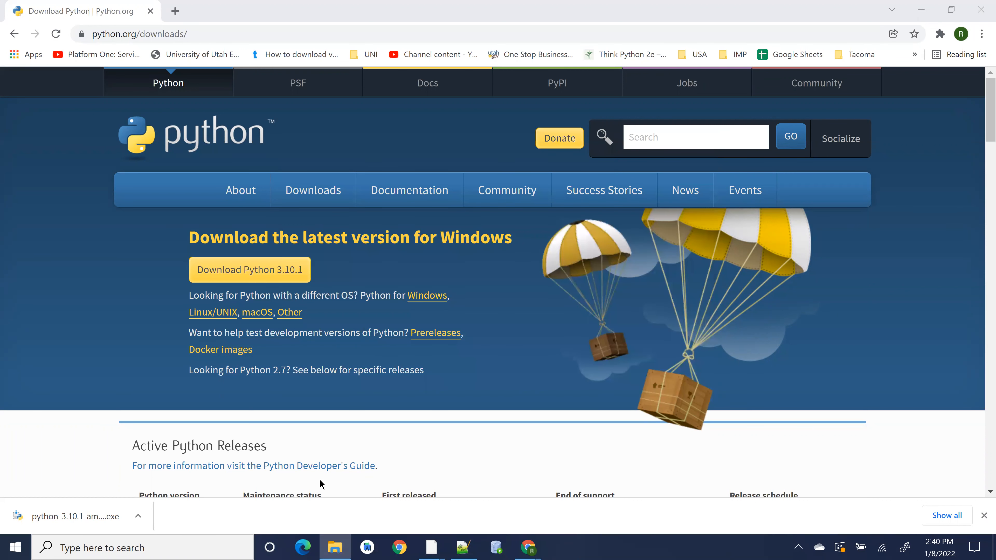
- Open Command Prompt, start python to verify the installation, and close the window
click(191, 547)
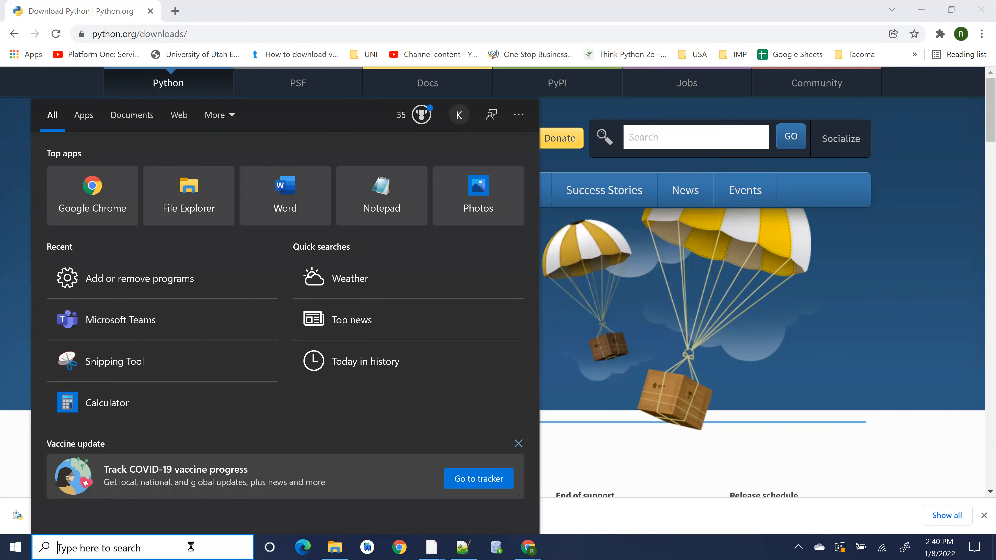
text(cmd)
key(Return)
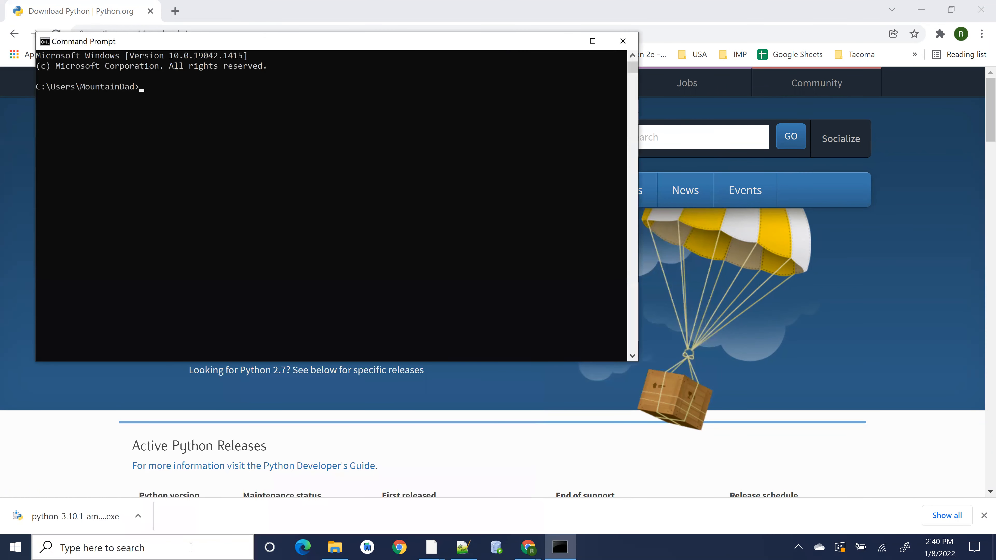
text(python)
key(Return)
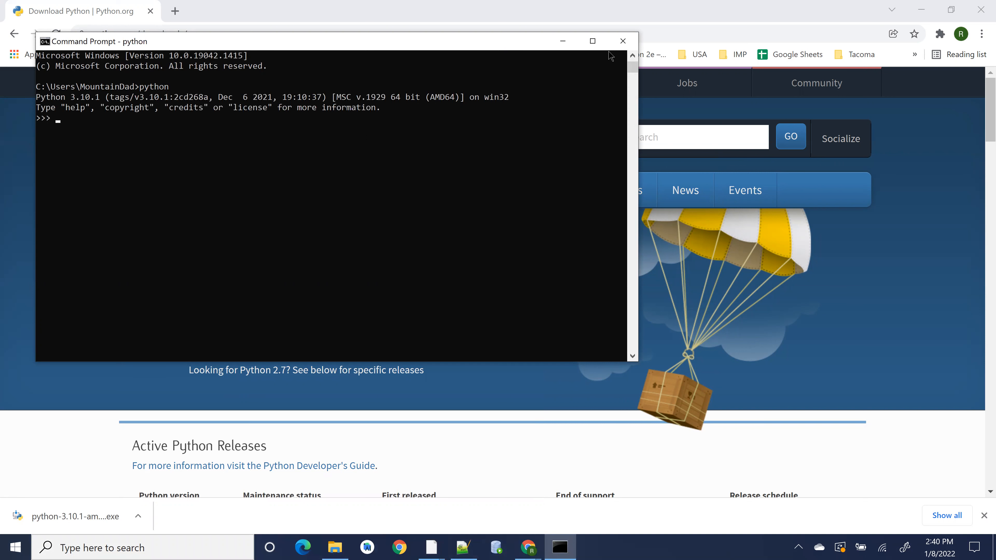
click(622, 40)
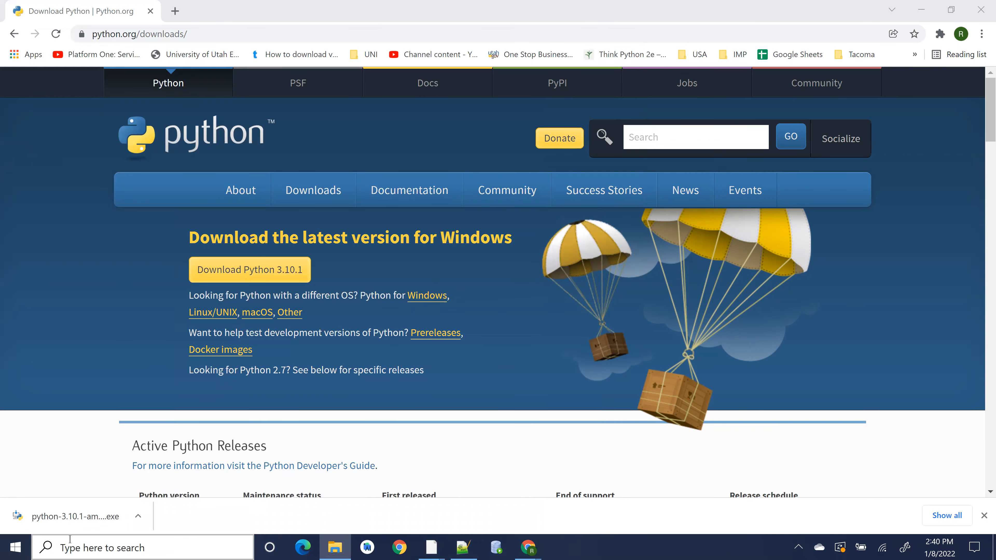
- Launch IDLE (Python 3.10 64-bit) from the Python 3.10 folder in the Start menu
click(17, 547)
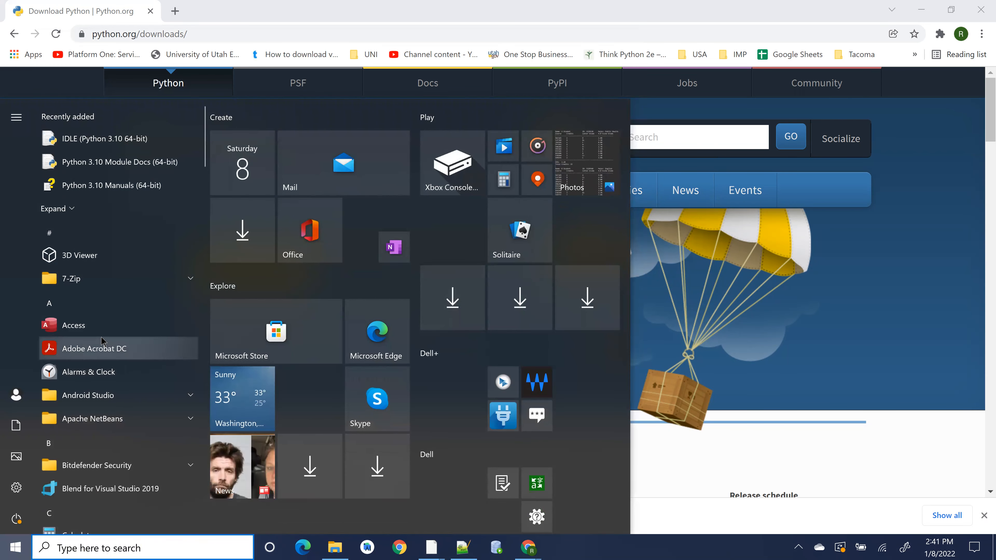
scroll(102, 341, down, 15)
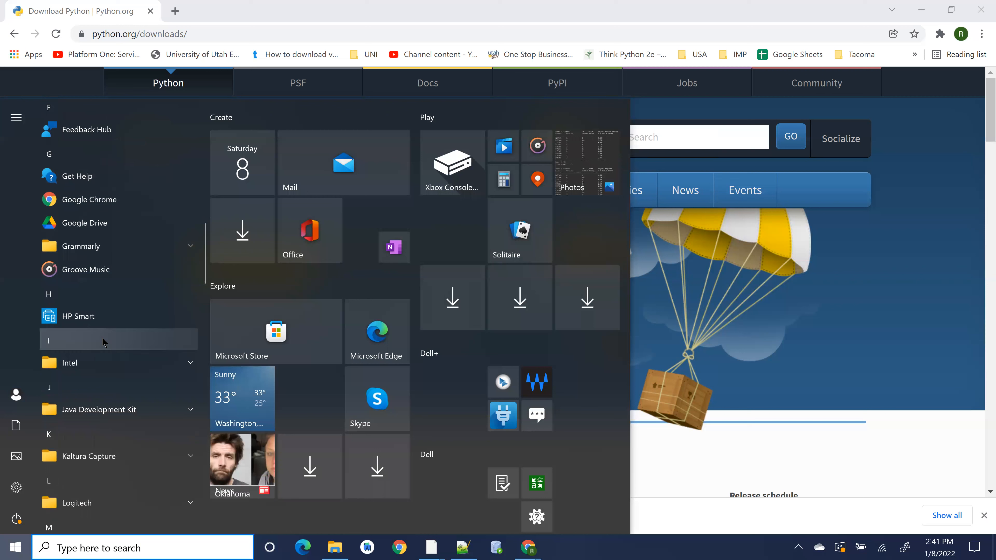
scroll(102, 341, down, 6)
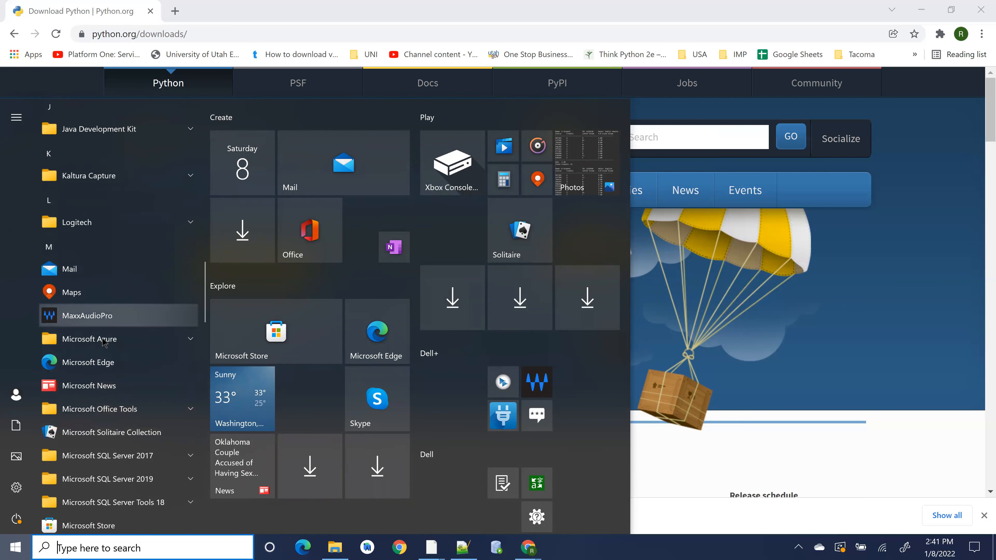
scroll(103, 341, down, 11)
scroll(102, 341, down, 4)
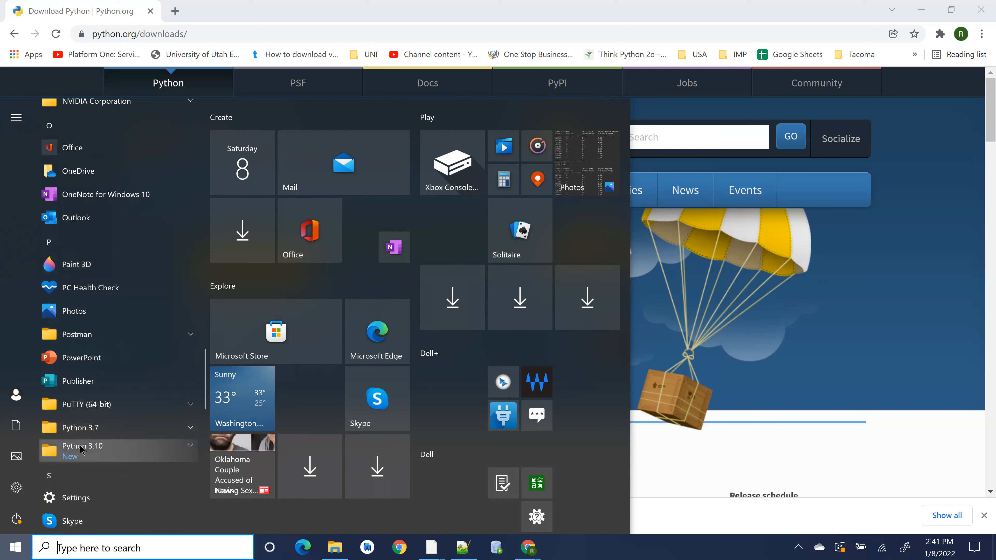
click(80, 450)
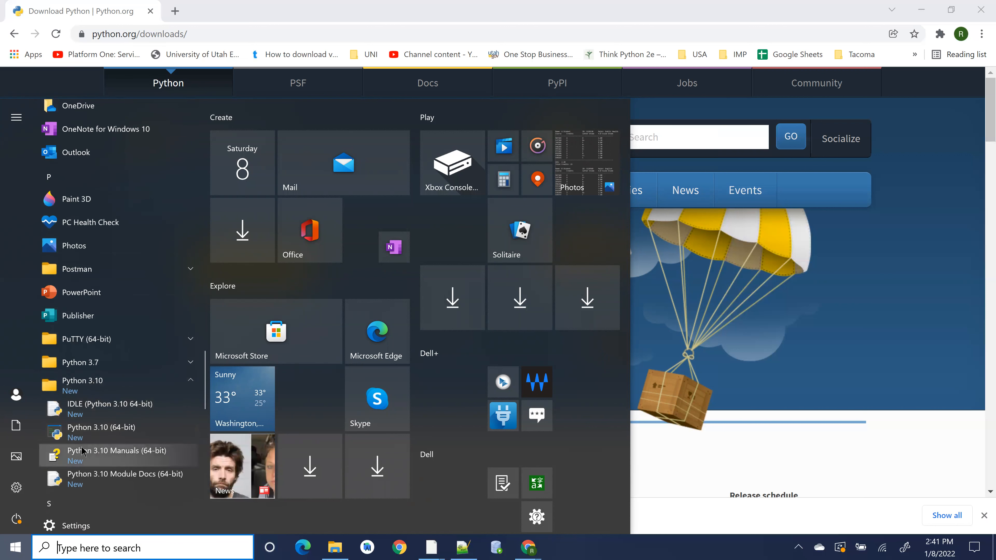
click(91, 416)
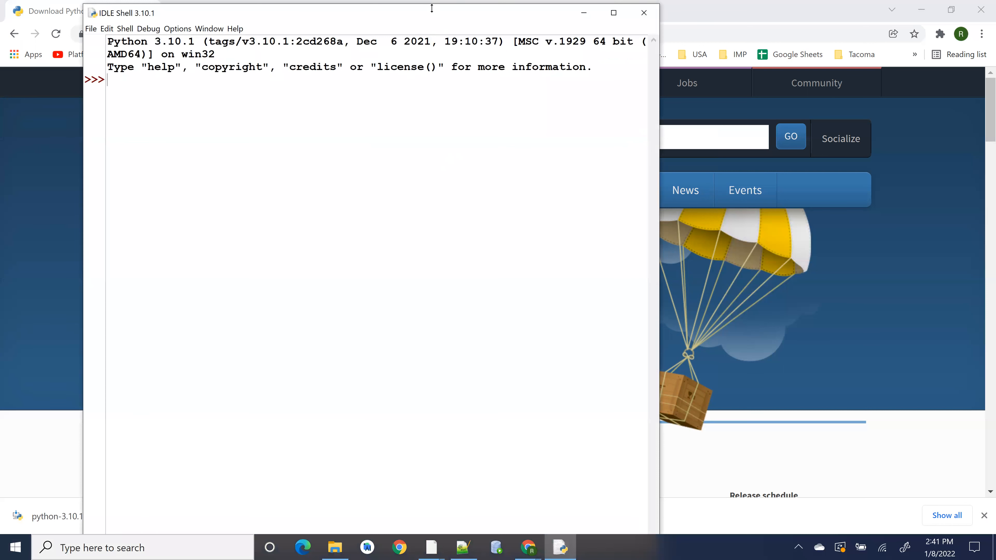
- Move and narrow the IDLE Shell window, then run print ('hello') at its prompt
drag(432, 8, 365, 20)
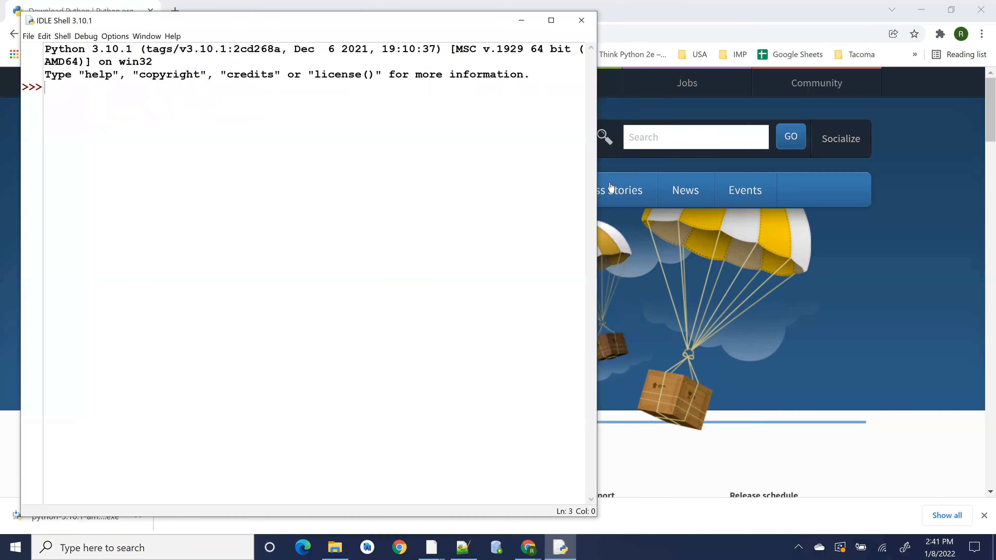
drag(599, 199, 419, 179)
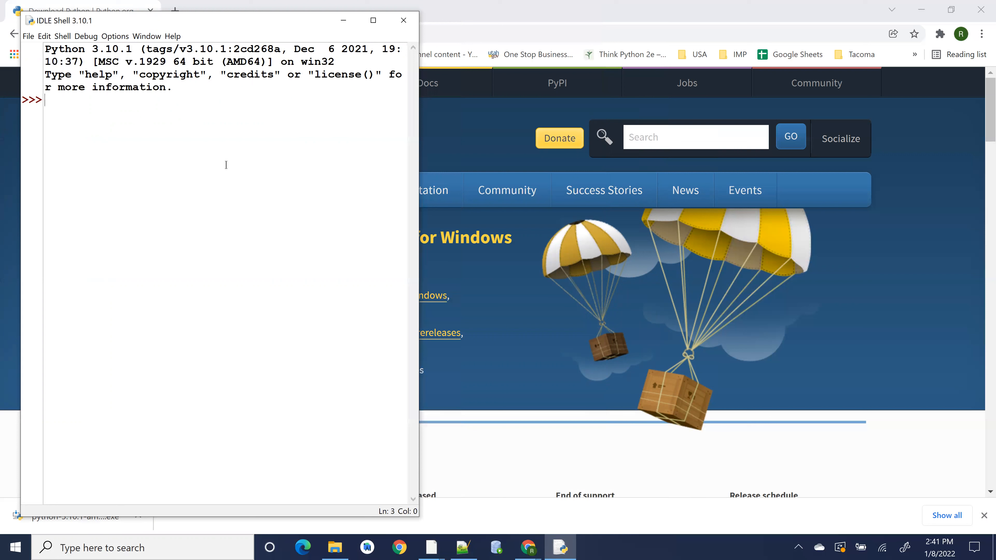
text(print ()
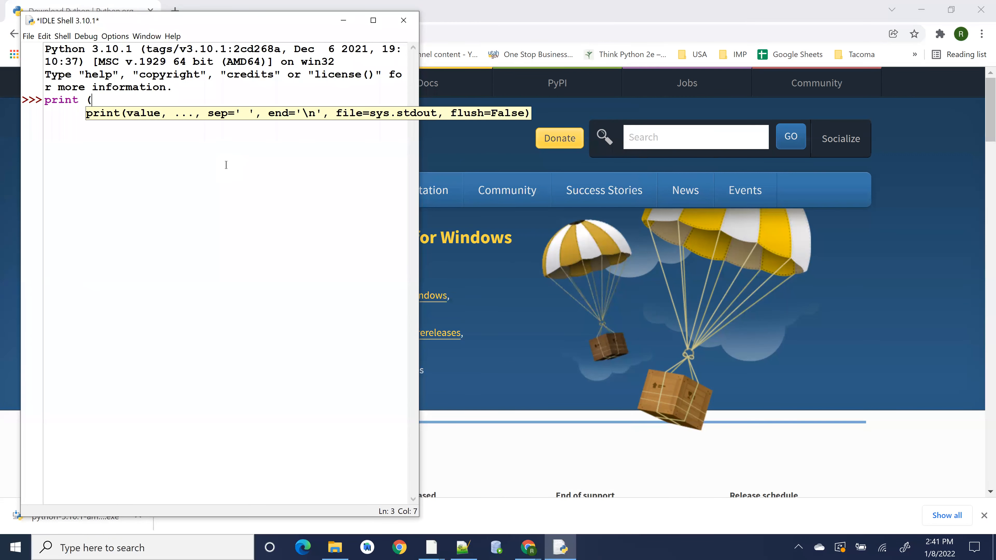
text('hello'))
key(Return)
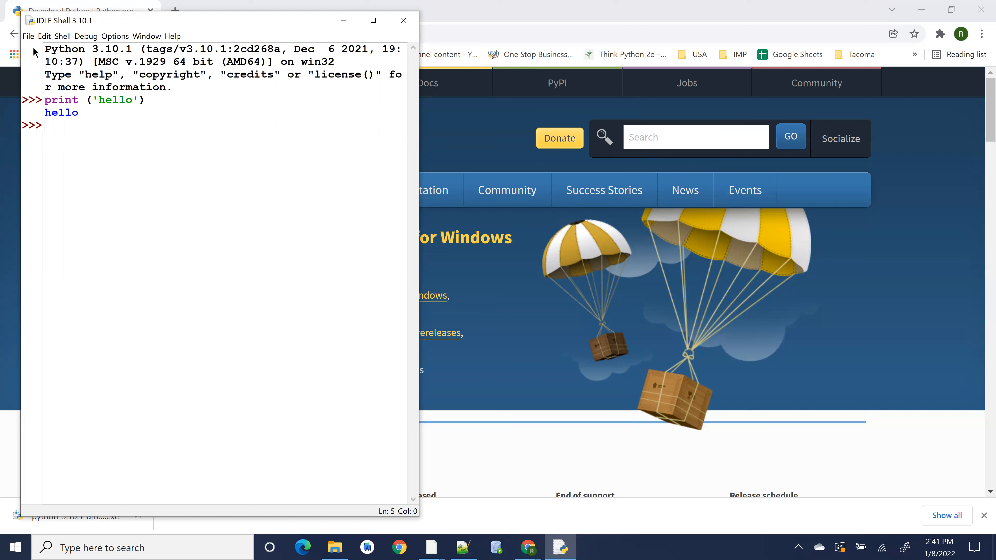
- Create a new untitled editor file and place its window beside the shell
click(29, 36)
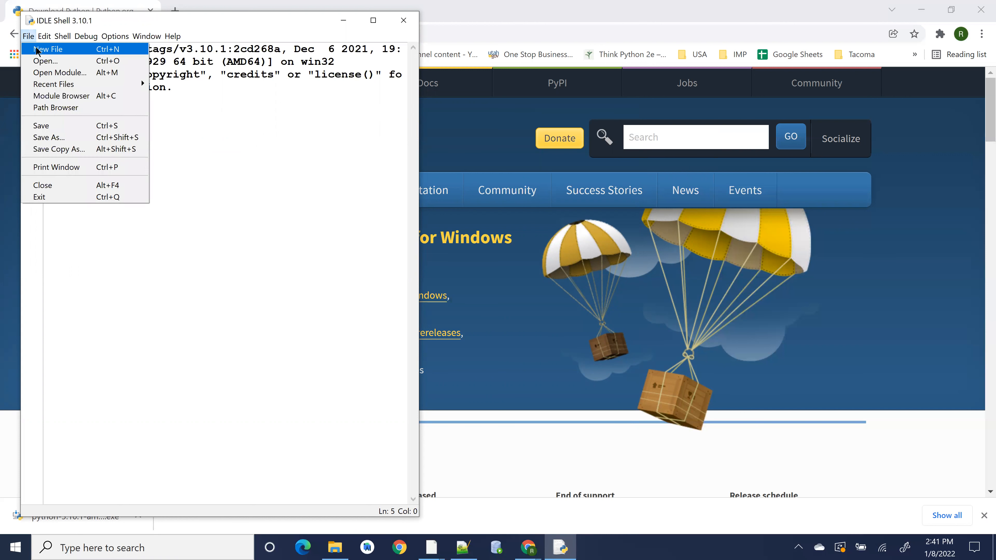
click(40, 48)
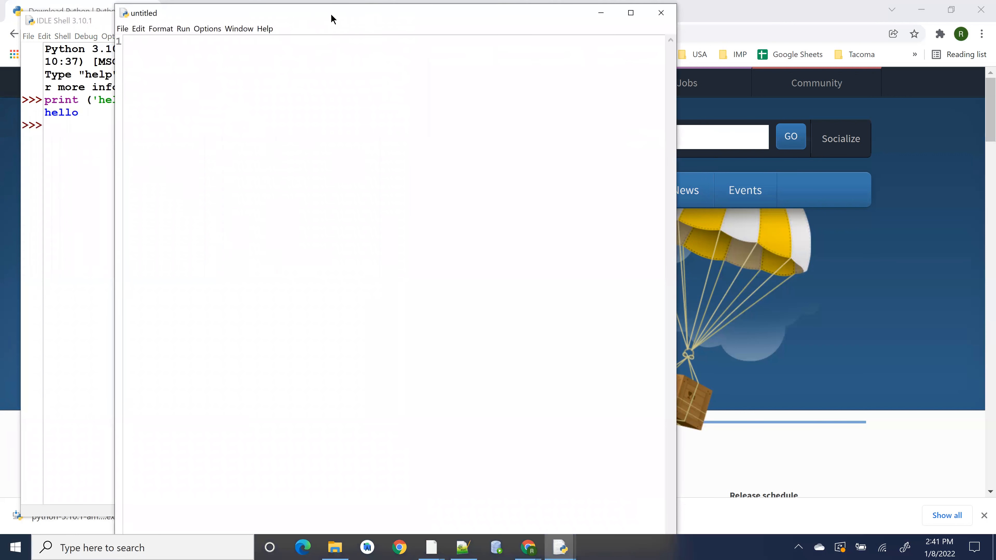
drag(332, 16, 600, 23)
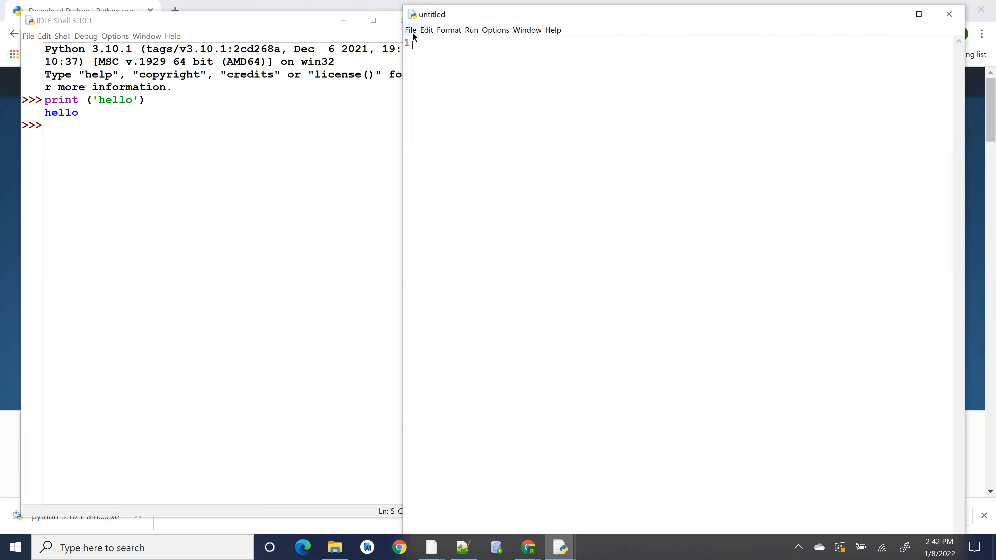
- Open the Configure IDLE settings and review the Highlights, Keys, Windows and Shell/Ed tabs
click(501, 31)
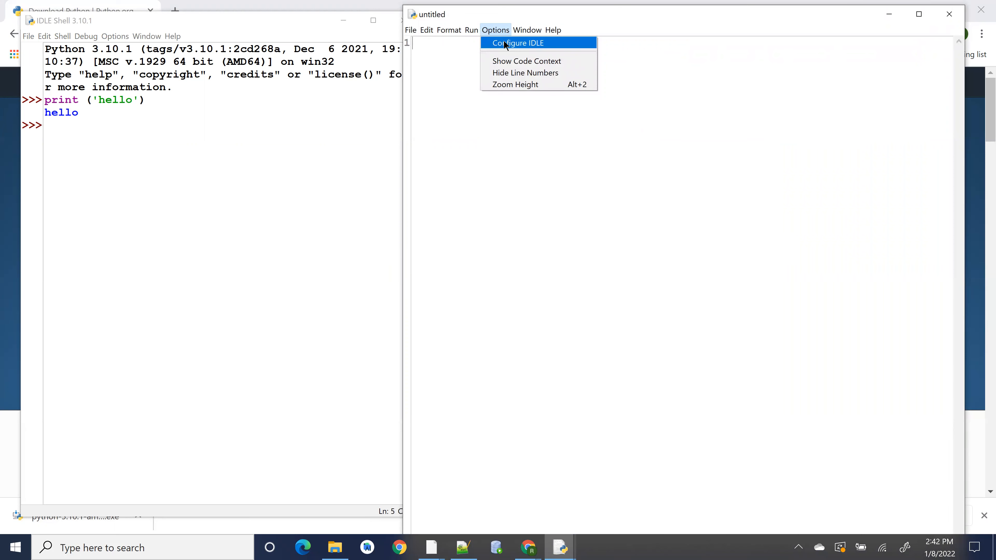
click(506, 44)
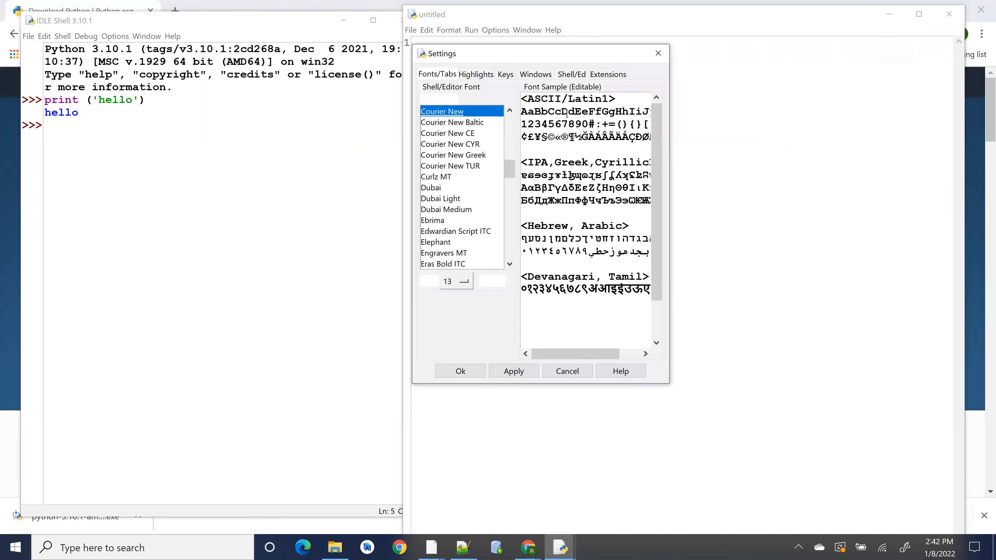
drag(579, 53, 734, 55)
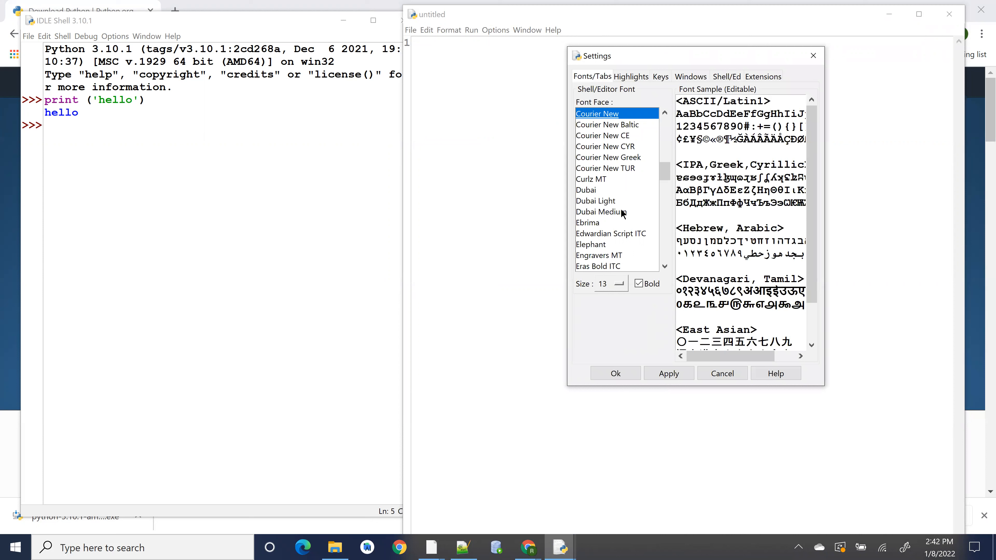
click(647, 76)
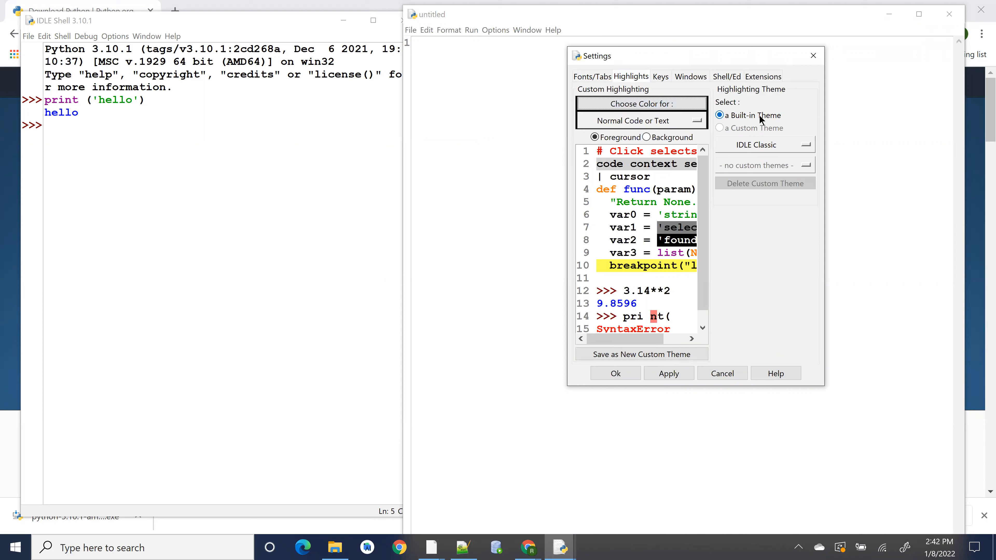
click(660, 77)
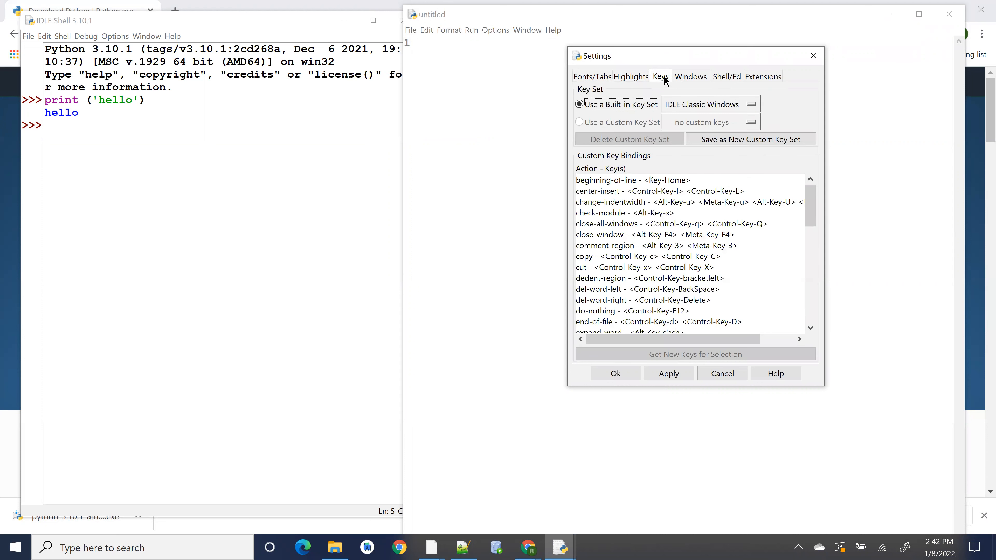
click(695, 77)
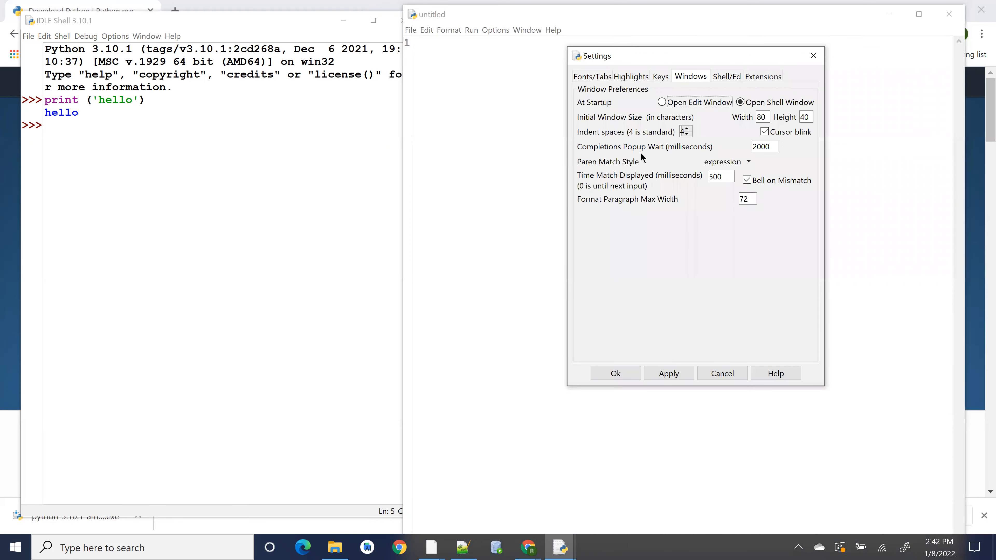
click(726, 77)
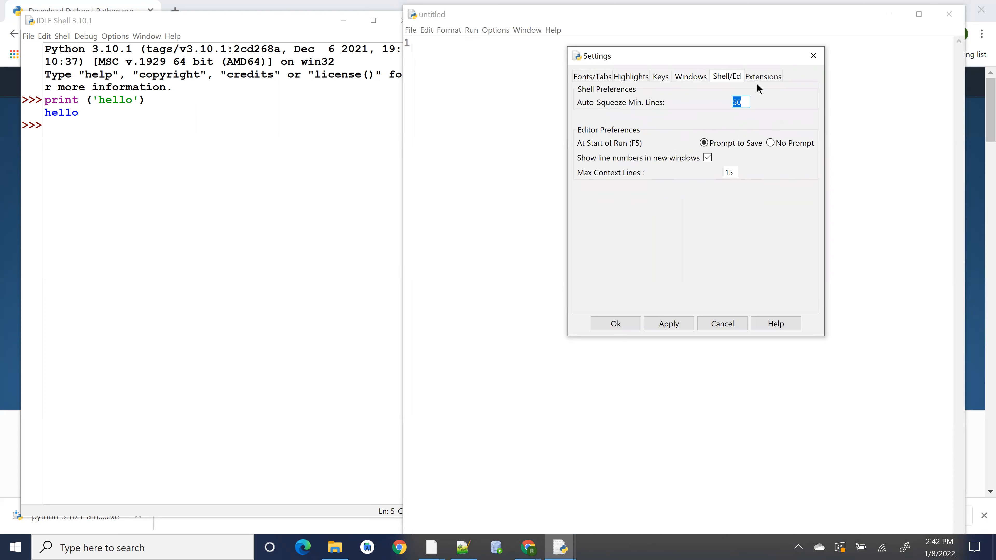
- Page back through the Extensions, Shell/Ed, Windows, Keys and Highlights tabs, then cancel the settings dialog
click(759, 77)
click(724, 81)
click(690, 78)
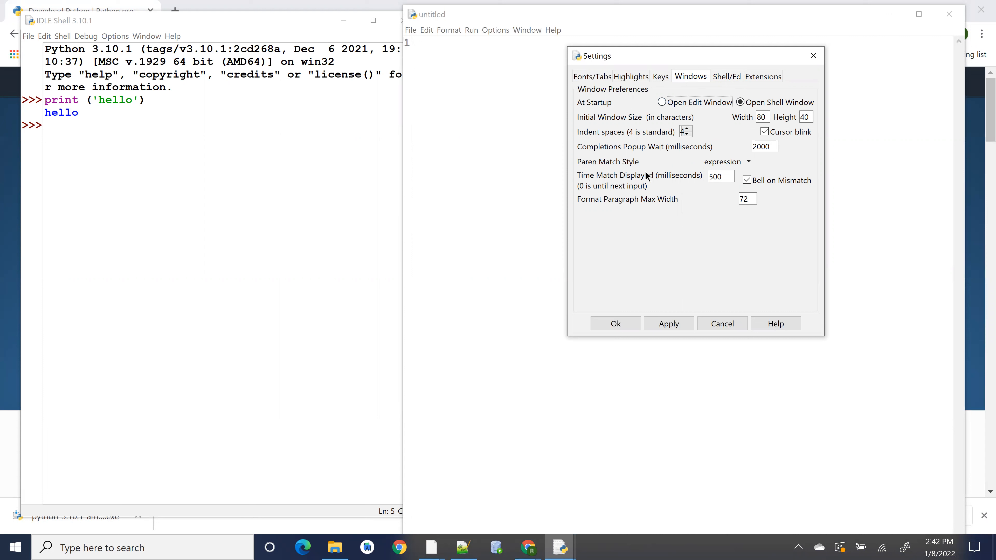
click(660, 78)
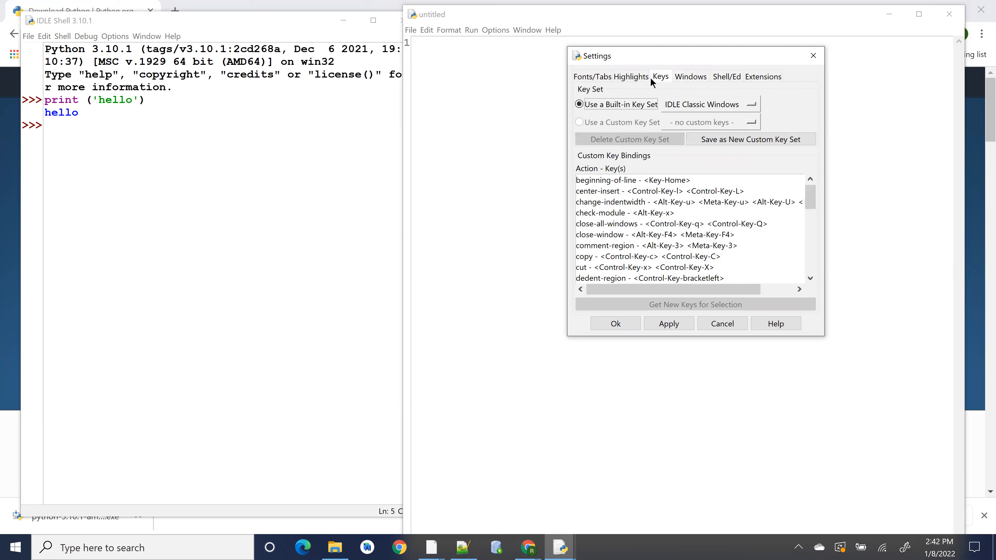
click(624, 79)
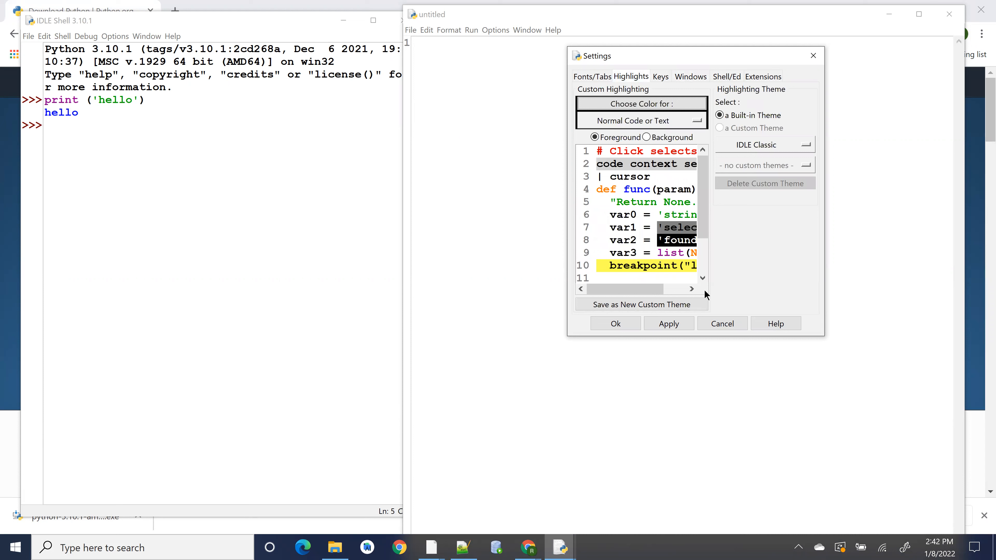
click(725, 324)
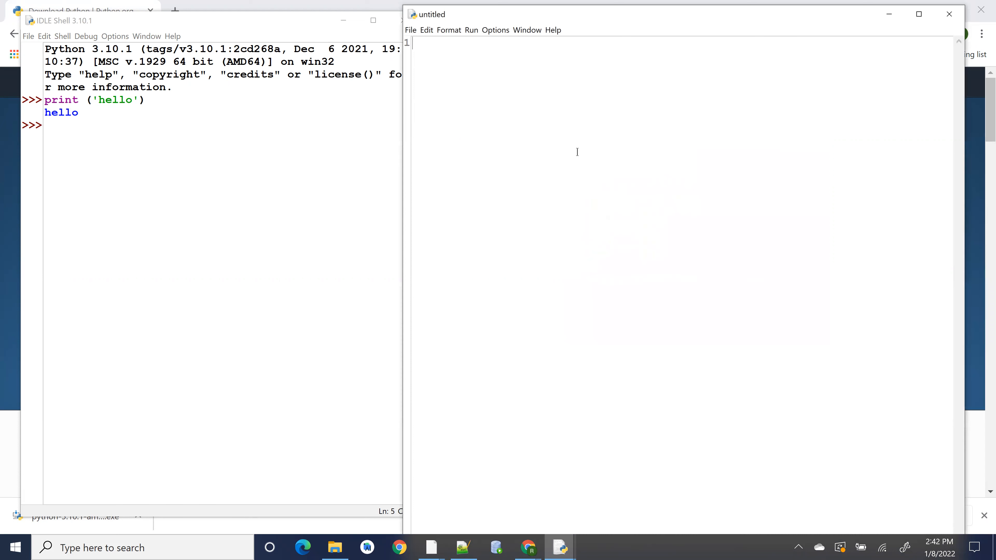
- Hide and then show line numbers again in the editor window
click(525, 31)
click(503, 29)
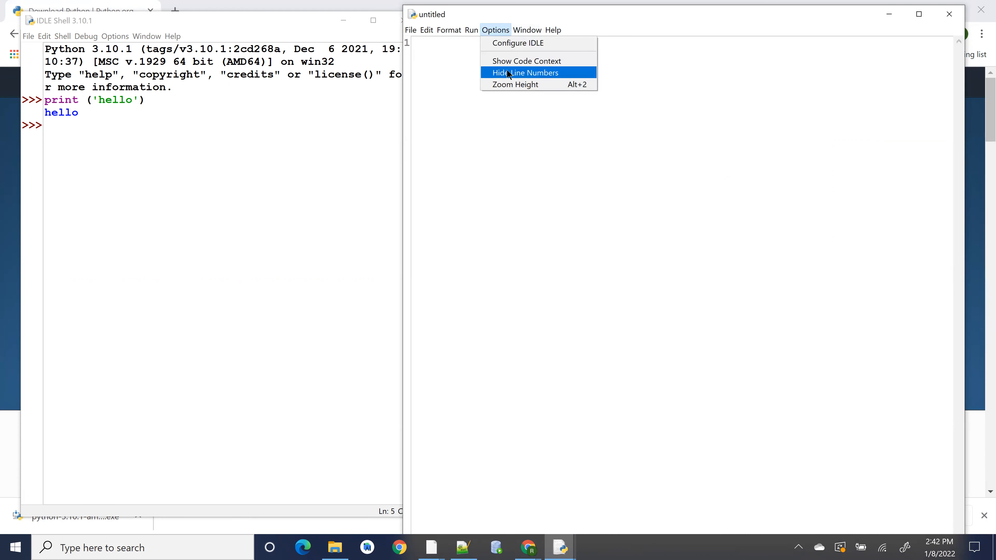
click(513, 74)
click(504, 29)
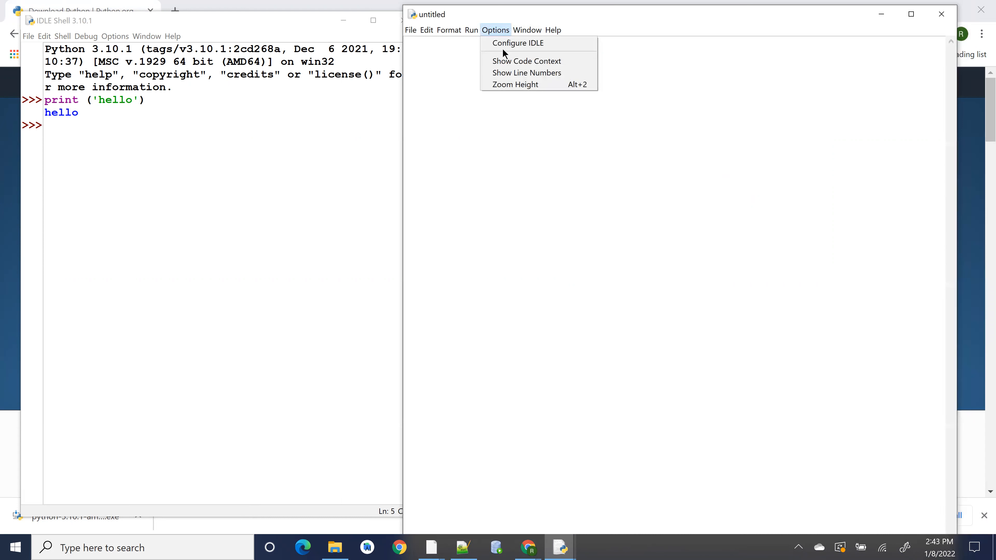
click(504, 71)
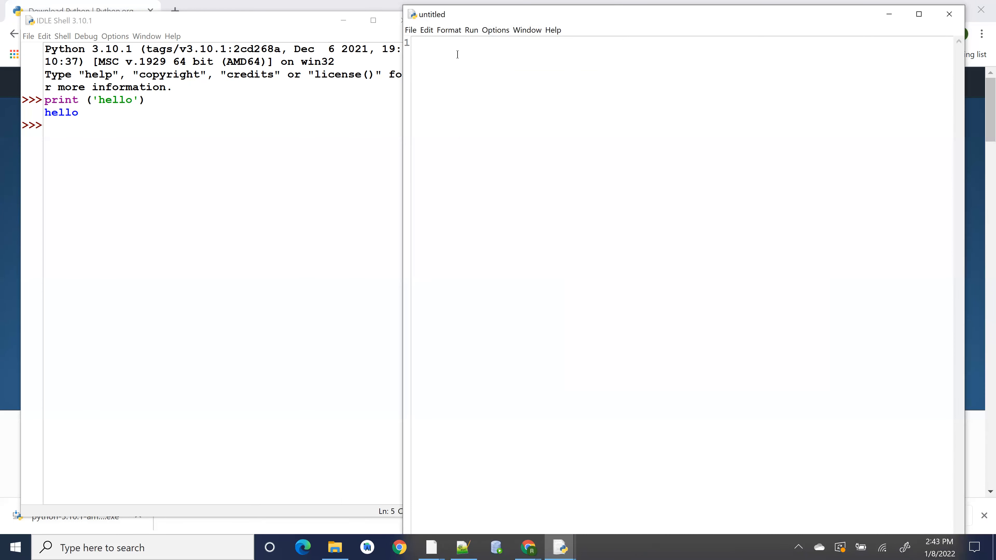
- Open Save As for the untitled editor file and browse to the Desktop
click(412, 30)
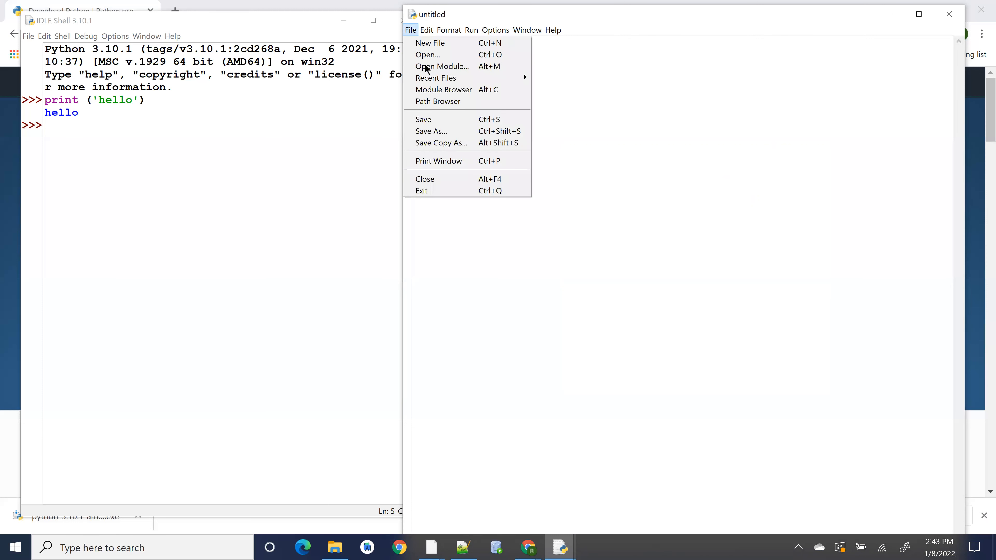
click(436, 132)
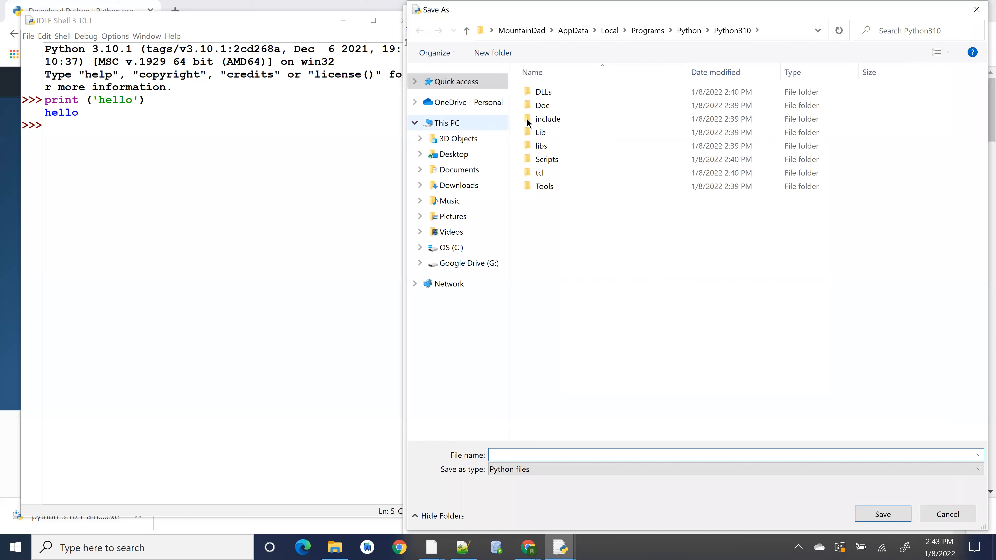
click(455, 154)
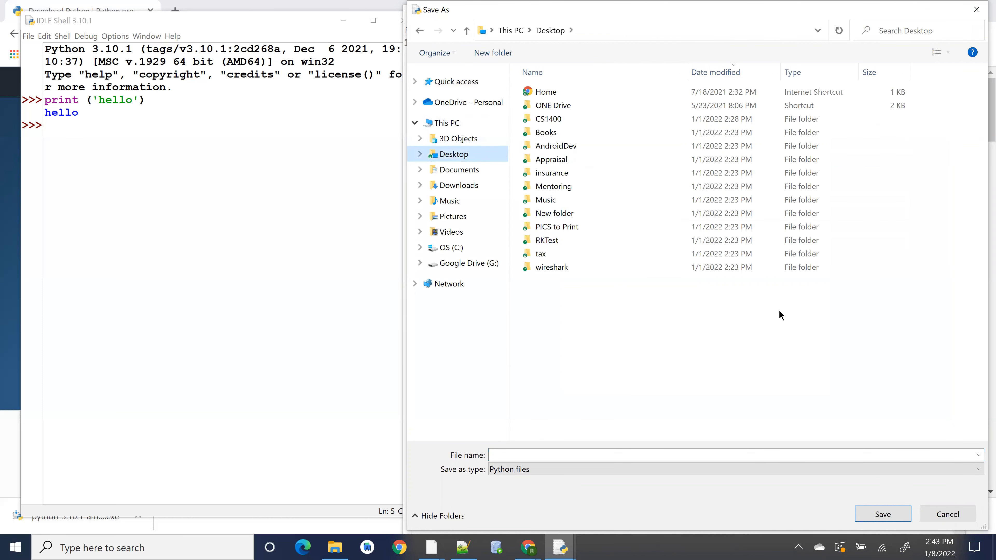
- Create a new folder named PythonCode on the Desktop and open it
right_click(662, 297)
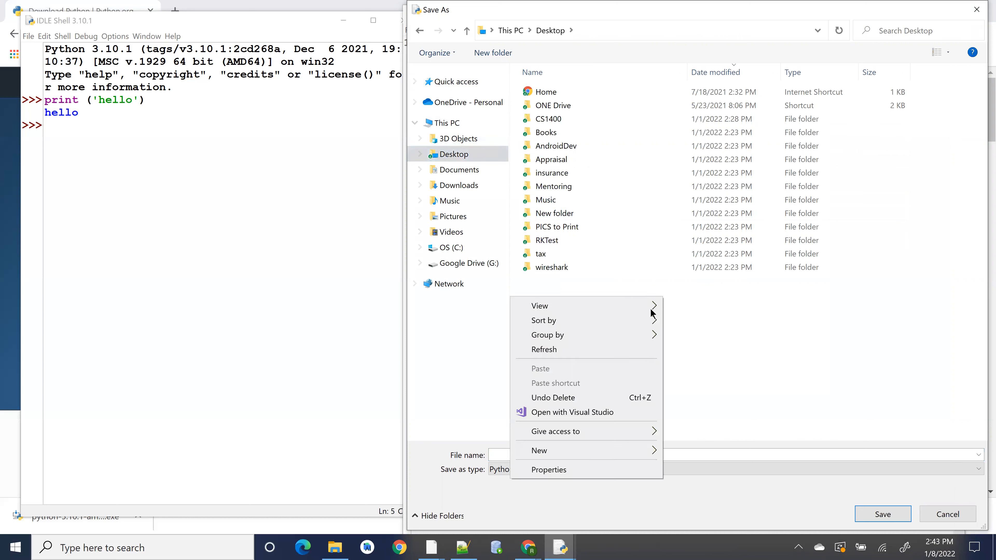
mouse_move(644, 456)
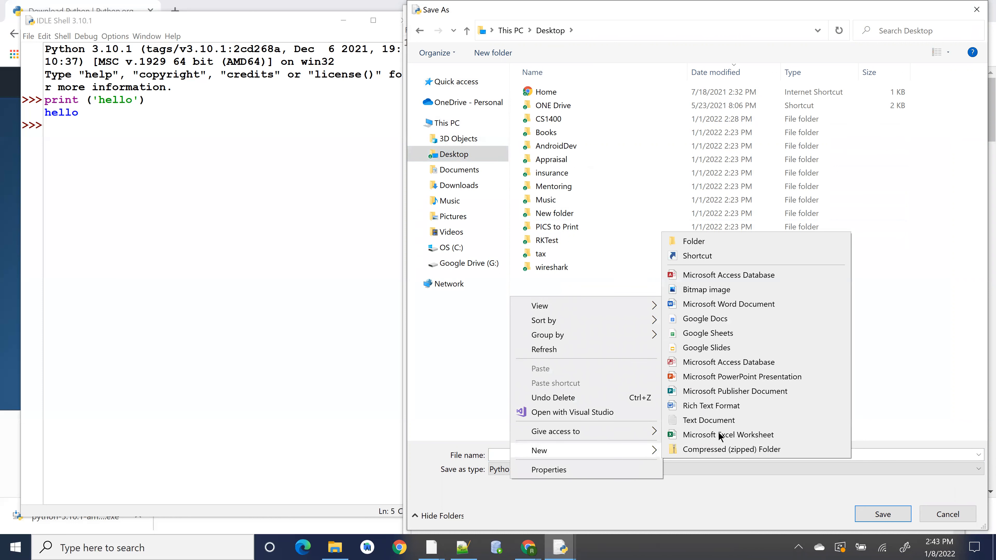
click(689, 242)
text(PythonCode)
key(Return)
key(Return)
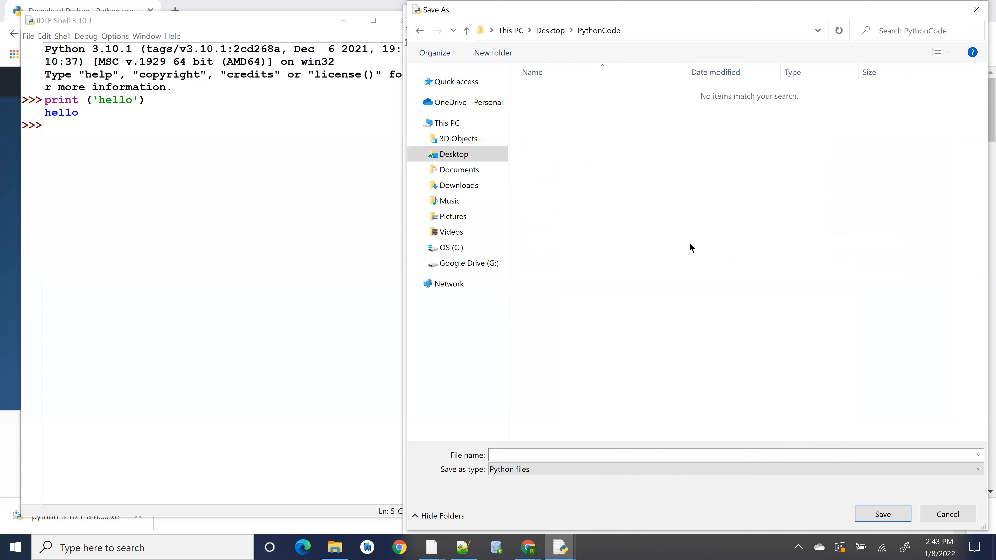
- Save the editor file as hello, a Python file, in the PythonCode folder
click(604, 454)
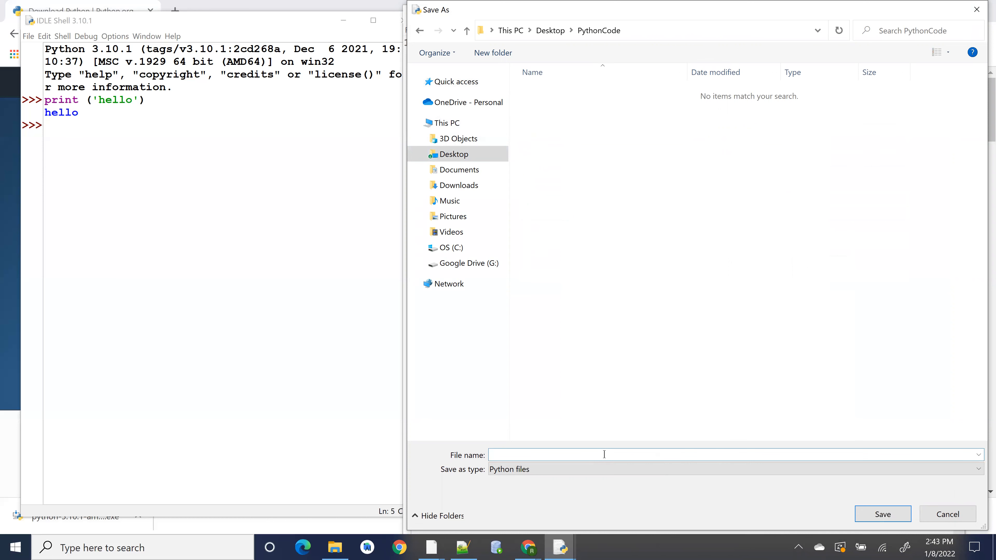
text(test)
key(BackSpace)
key(BackSpace)
key(BackSpace)
key(BackSpace)
text(hello)
click(518, 469)
click(516, 503)
double_click(533, 456)
click(532, 458)
text(.py)
key(BackSpace)
key(BackSpace)
key(BackSpace)
click(508, 468)
click(510, 478)
click(883, 514)
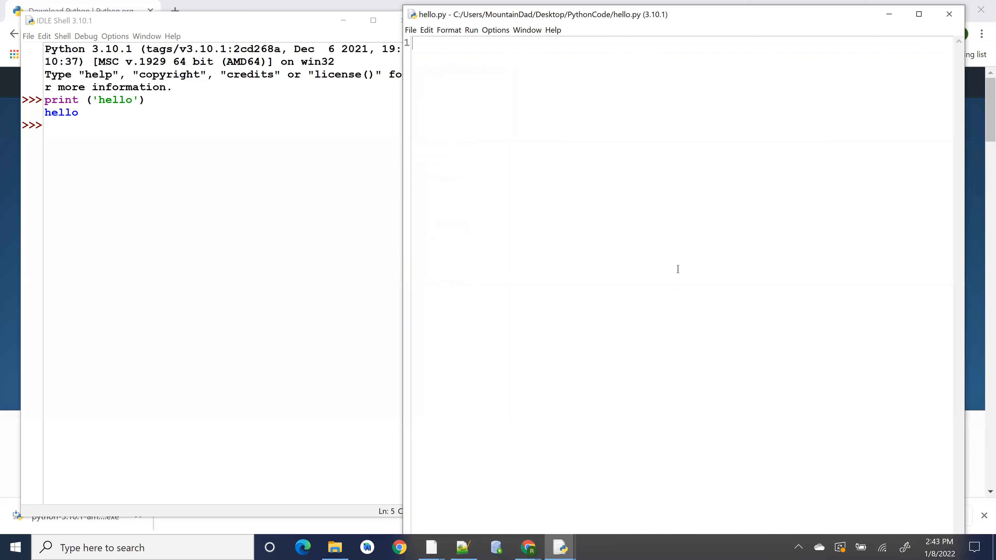
- Write print ('Hello World') on the first line of hello.py
text(print )
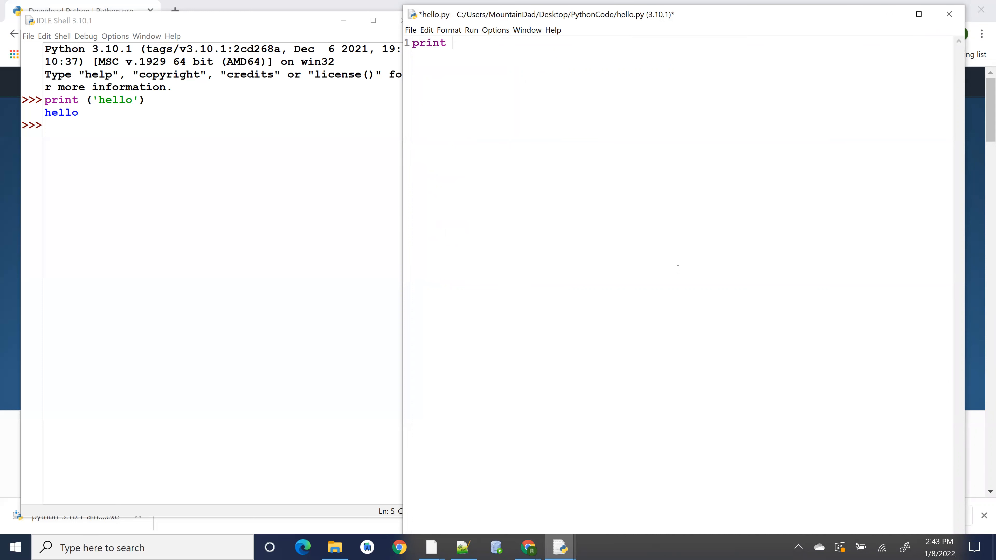
text(('Hellow)
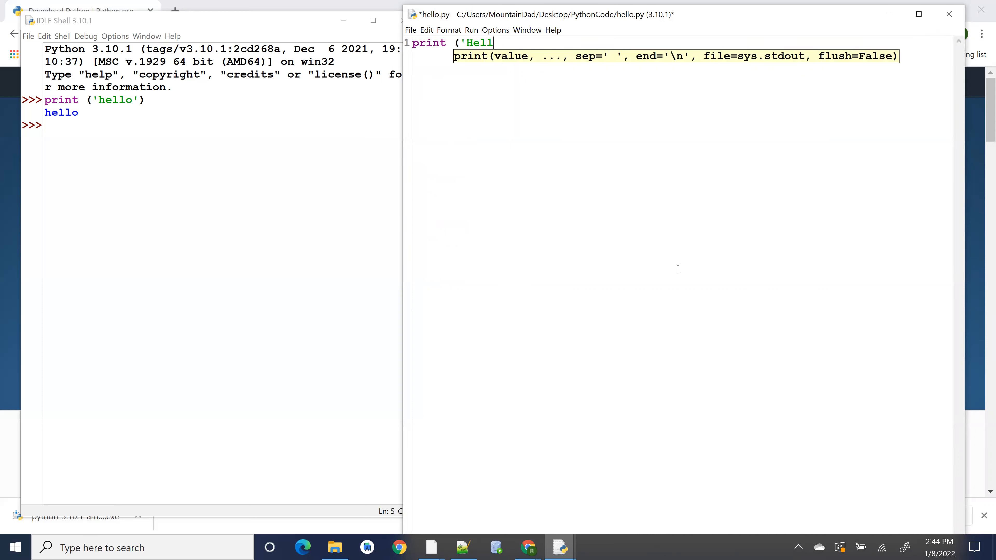
text(W)
key(BackSpace)
text(World'))
click(640, 213)
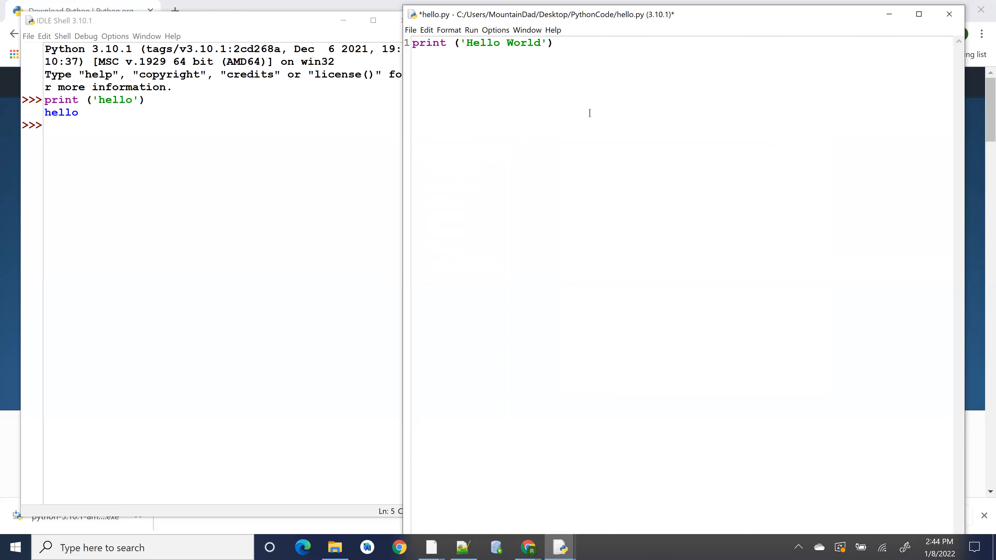
- Run hello.py as a module, agreeing to save the source first
click(471, 30)
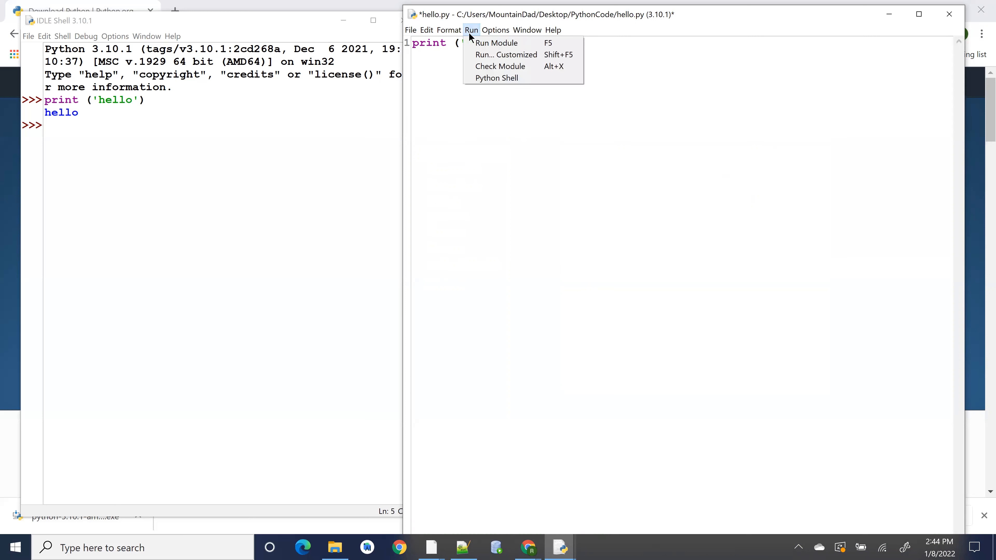
click(483, 44)
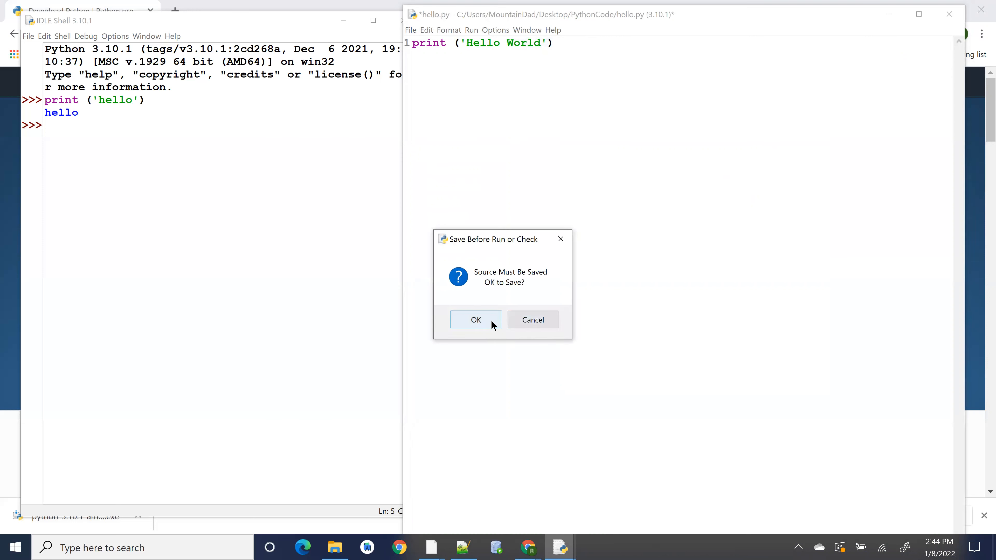
click(475, 320)
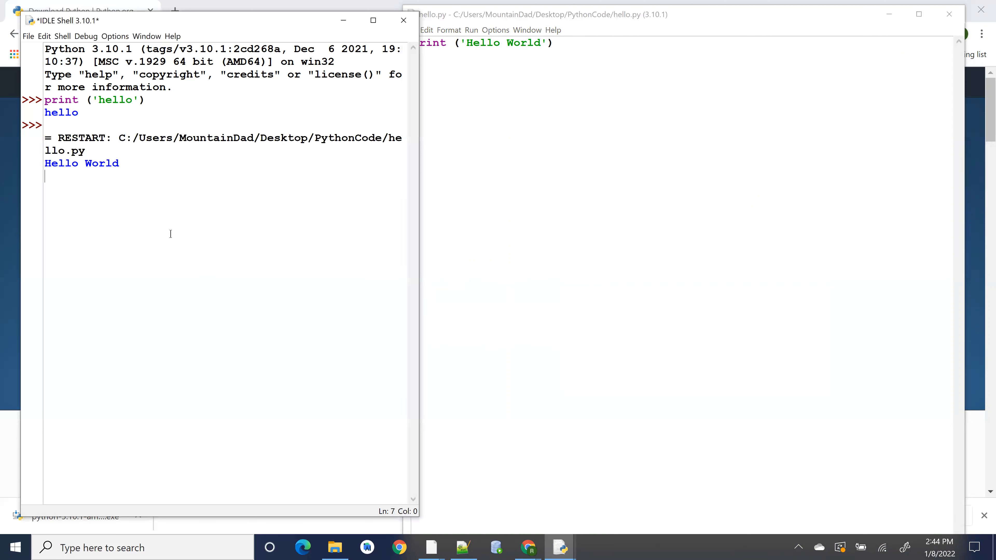
drag(45, 162, 129, 154)
click(496, 57)
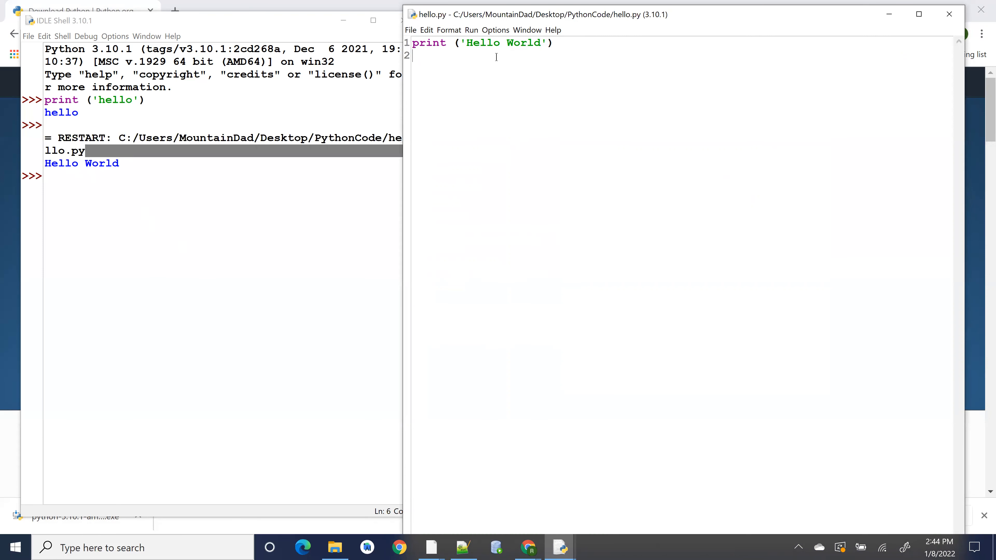